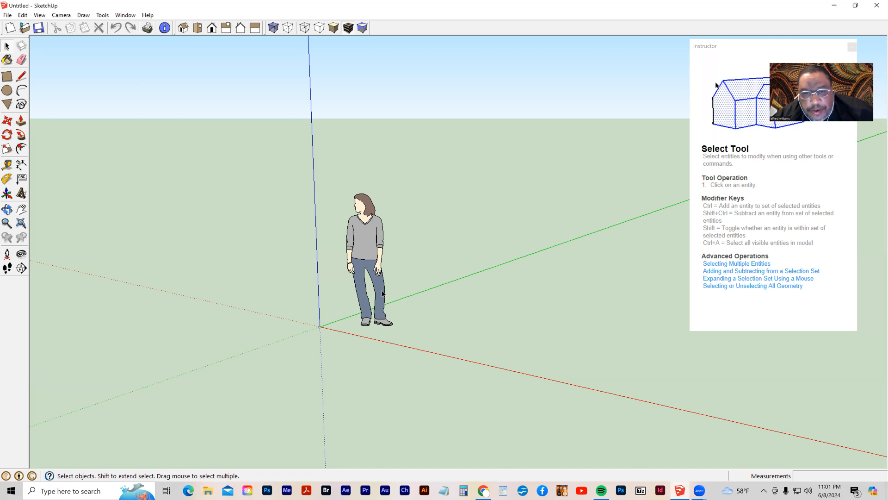
# Step: Delete the default human figure from the model
pyautogui.click(356, 292)
pyautogui.press('Delete')
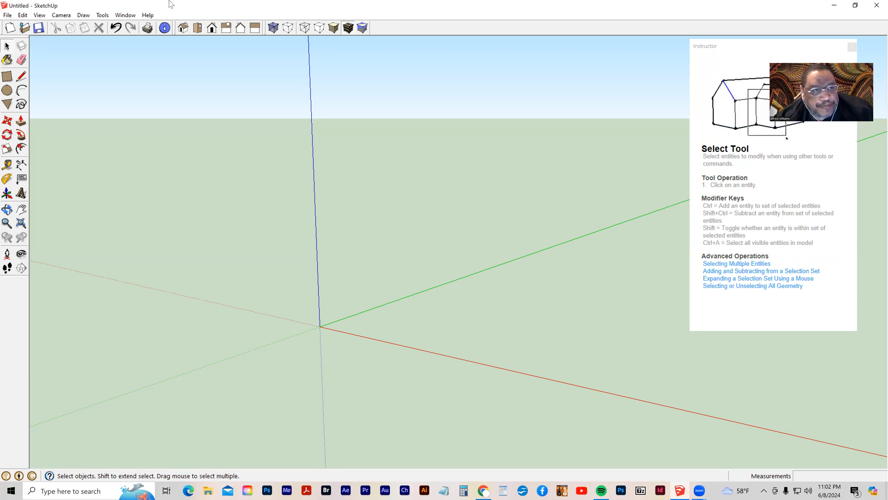
# Step: Draw an 18" by 18" square on the ground with one corner at the origin
pyautogui.click(7, 77)
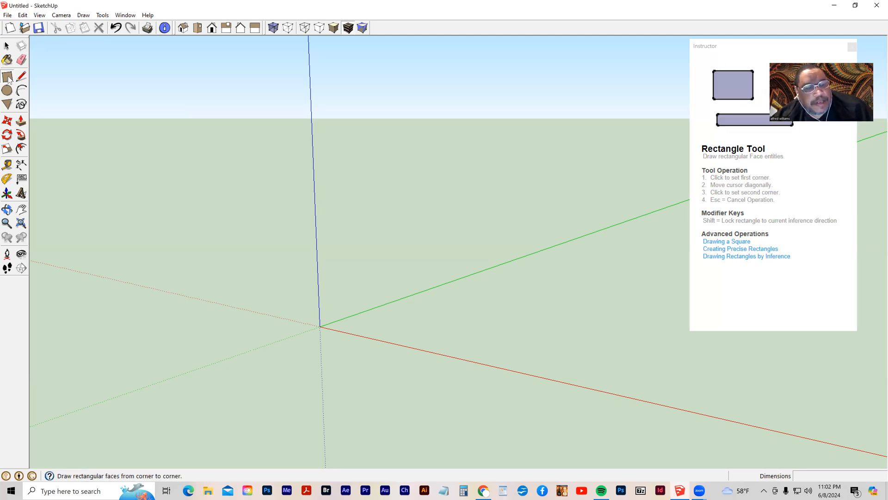
pyautogui.click(324, 325)
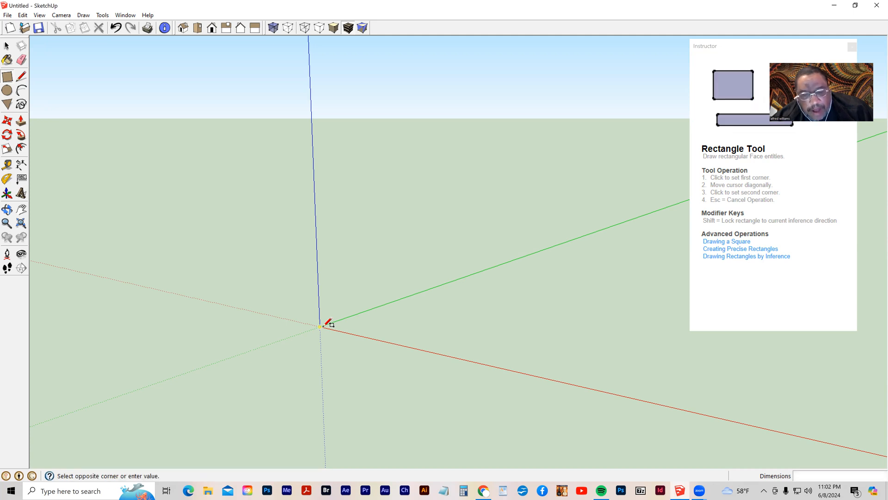
pyautogui.click(432, 324)
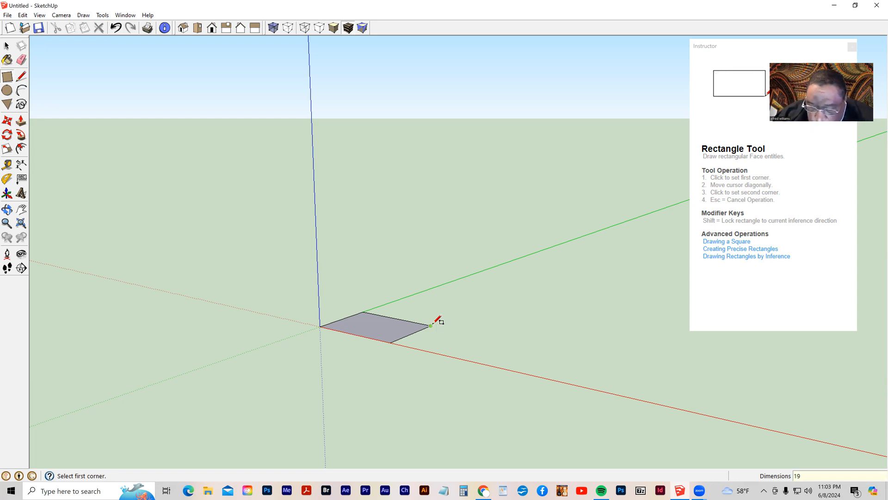
pyautogui.write('"')
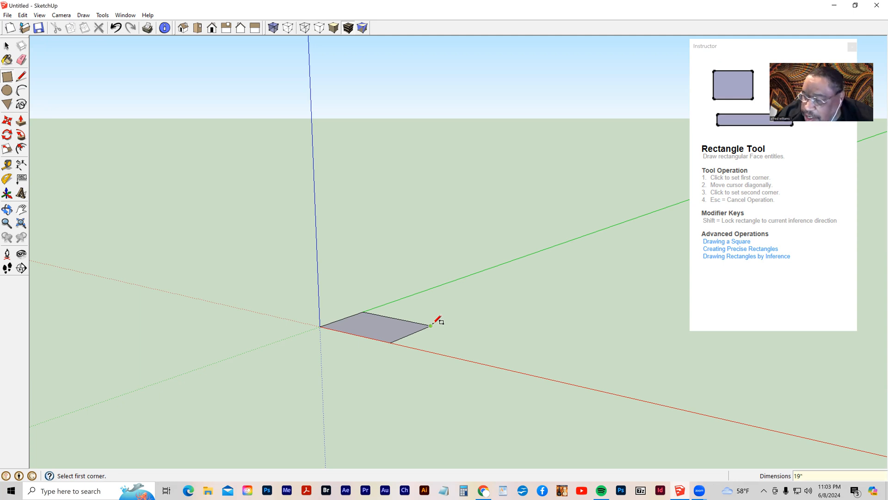
pyautogui.write('18')
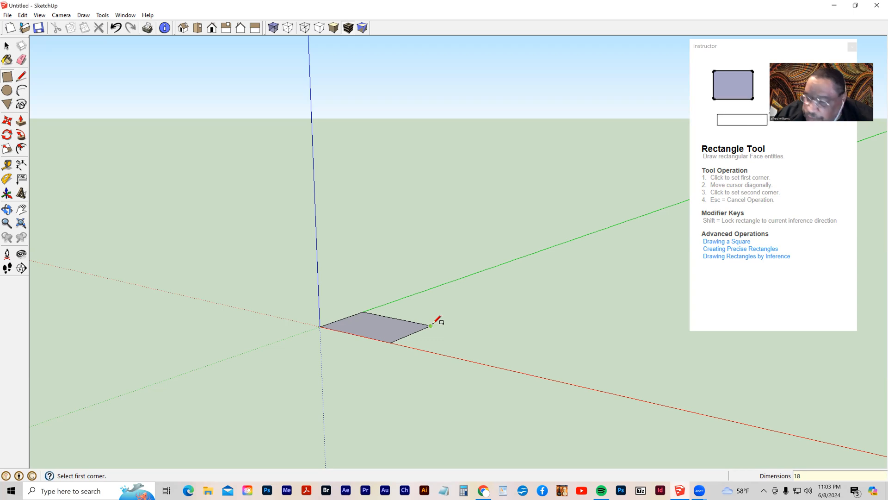
pyautogui.write('",18"')
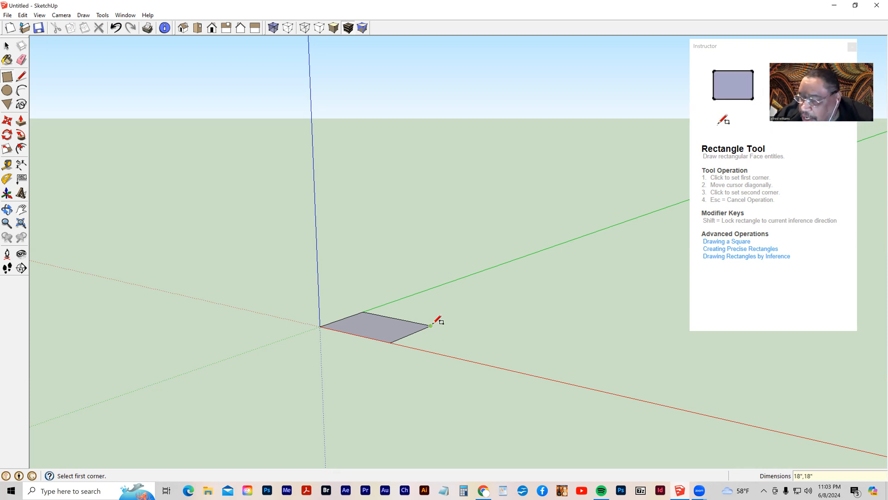
pyautogui.hotkey('ctrl', 'z')
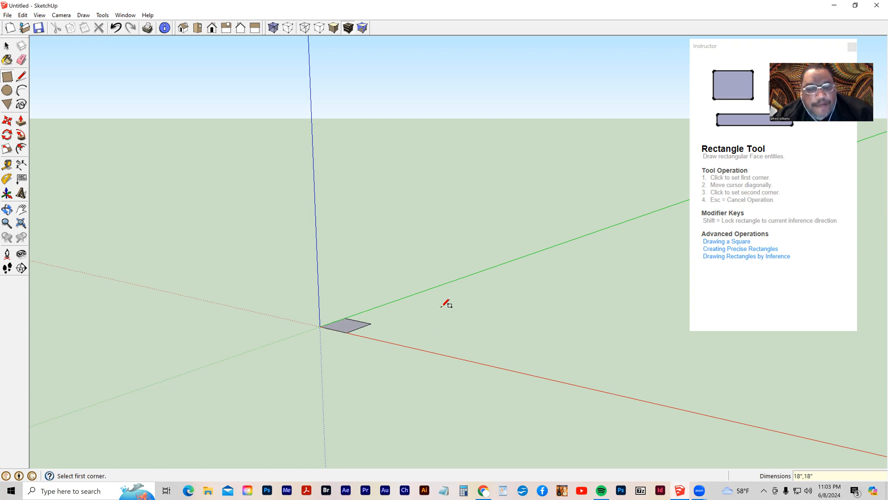
# Step: Pull the ground square up 4' into a tall block with Push/Pull
pyautogui.scroll(2, 293, 313)
pyautogui.scroll(5, 389, 351)
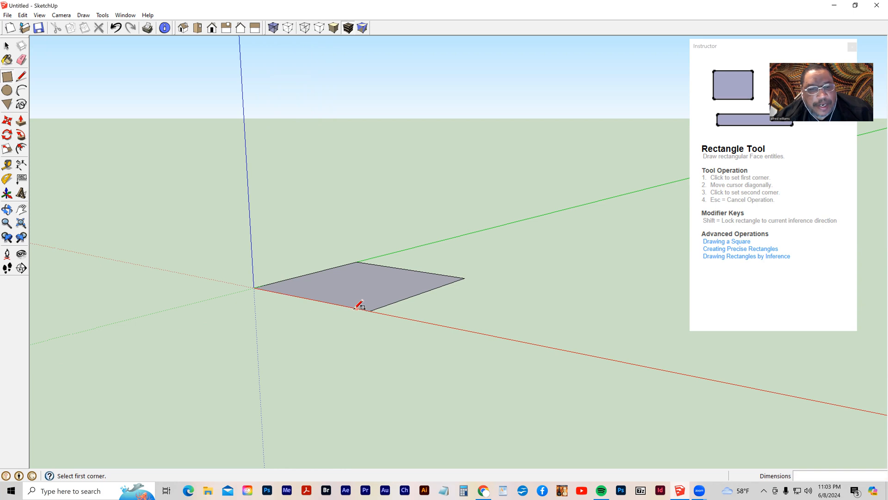
pyautogui.click(21, 121)
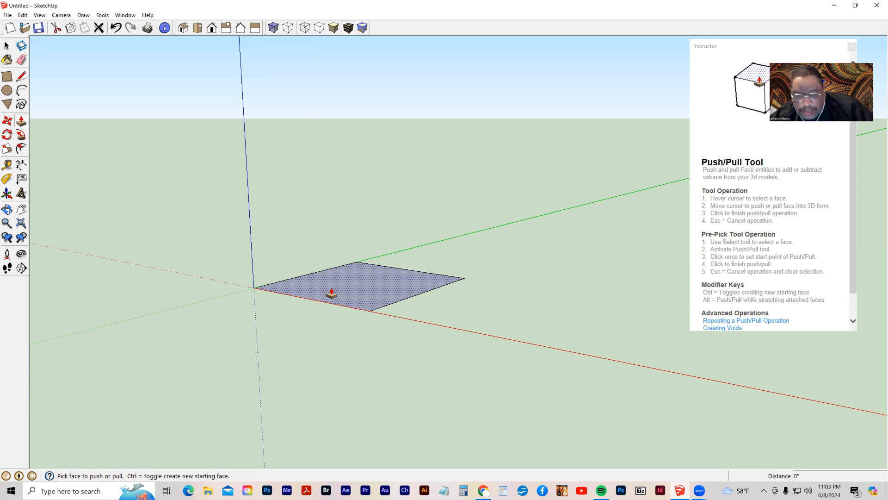
pyautogui.moveTo(332, 293); pyautogui.dragTo(320, 184)
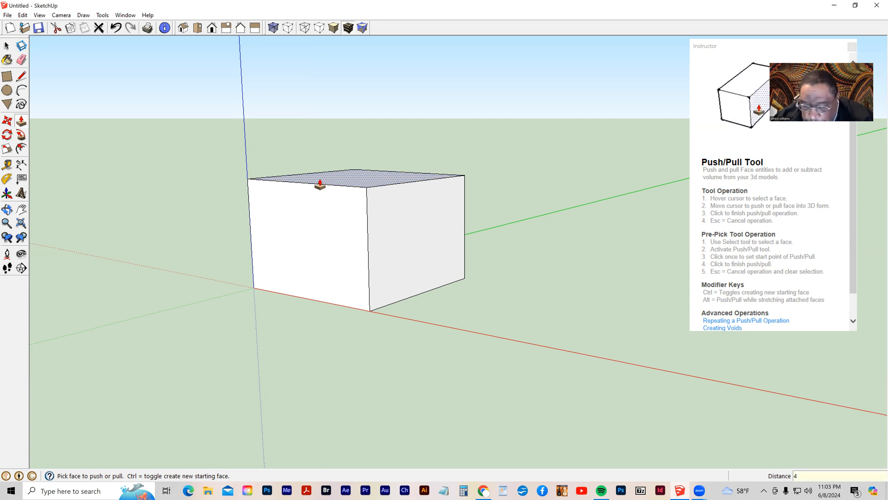
pyautogui.click(320, 185)
# Step: Outline the backrest and seat on the block's side face with a vertical line down from the top edge and a horizontal line to the front edge
pyautogui.moveTo(396, 248); pyautogui.dragTo(499, 296, button='middle')
pyautogui.scroll(-3, 499, 296)
pyautogui.moveTo(426, 298); pyautogui.dragTo(370, 297, button='middle')
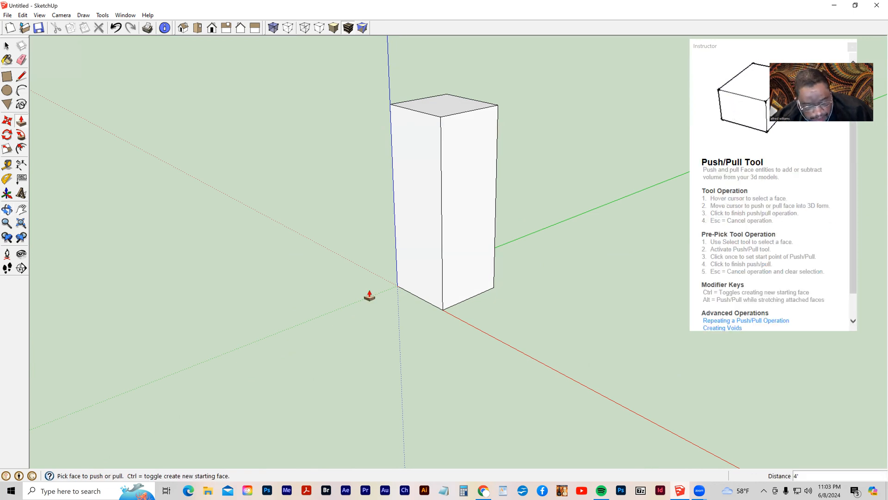
pyautogui.moveTo(535, 311); pyautogui.dragTo(522, 324, button='middle')
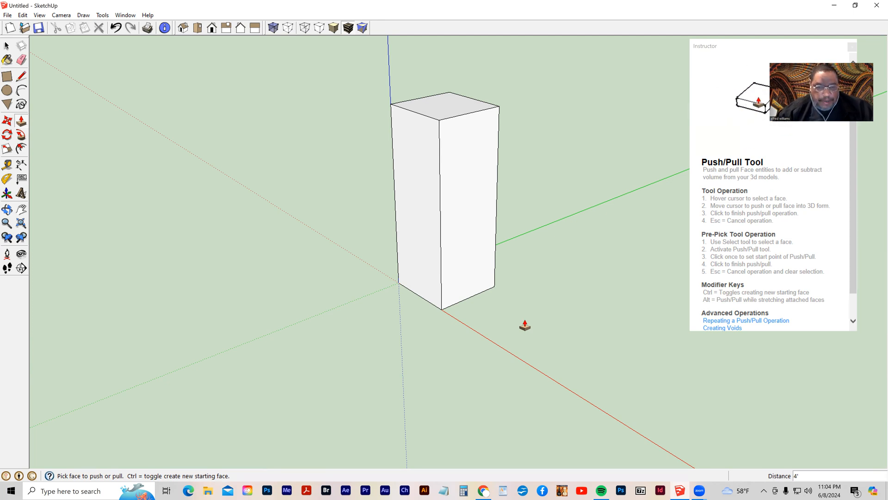
pyautogui.moveTo(528, 321); pyautogui.dragTo(454, 316, button='middle')
pyautogui.click(21, 77)
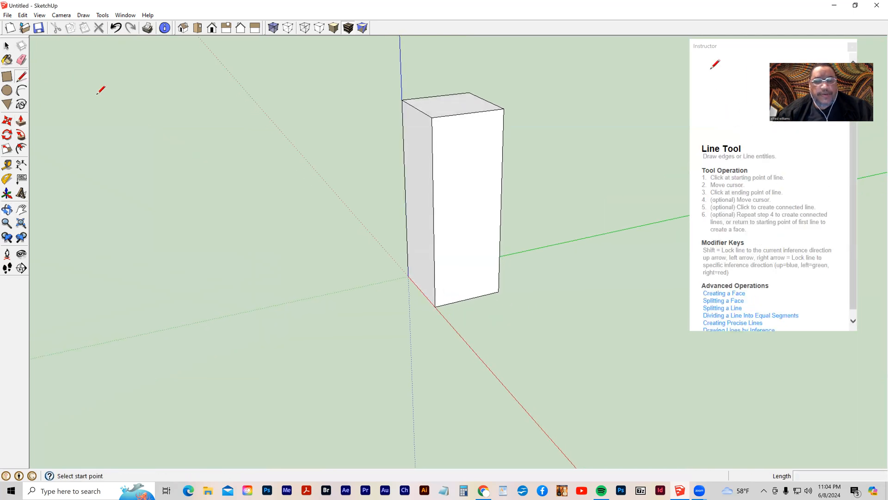
pyautogui.moveTo(562, 248); pyautogui.dragTo(453, 212, button='middle')
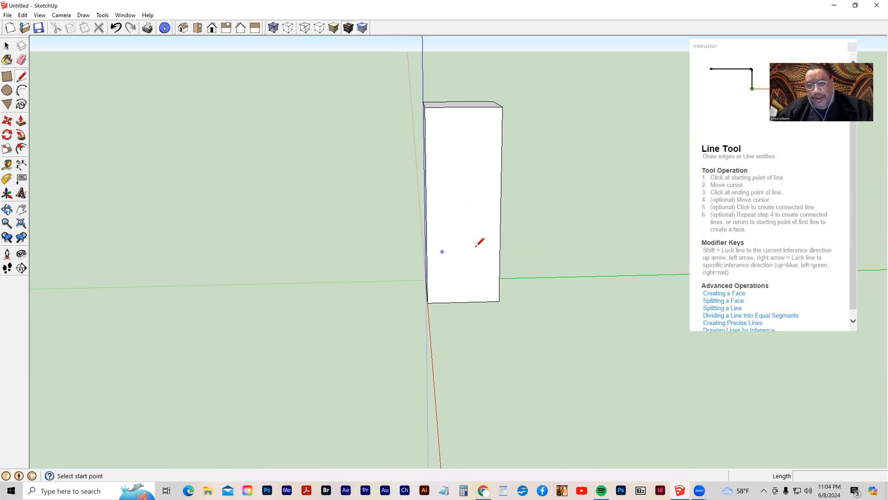
pyautogui.click(491, 107)
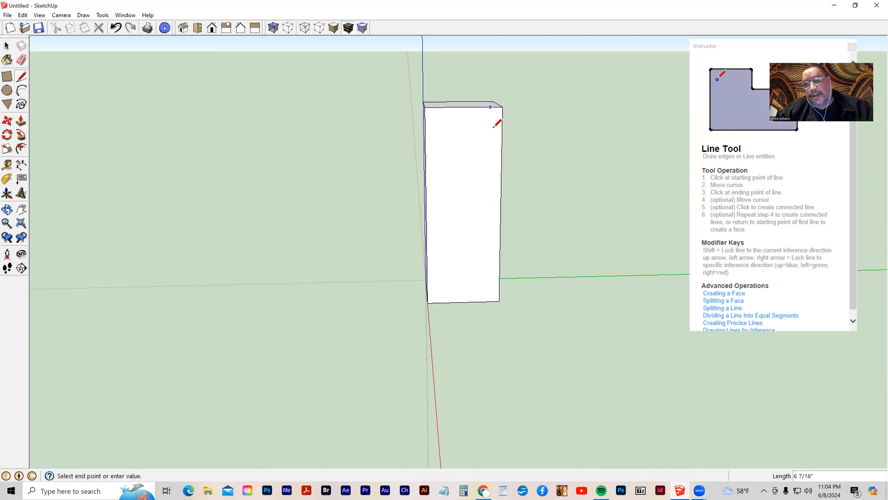
pyautogui.click(488, 231)
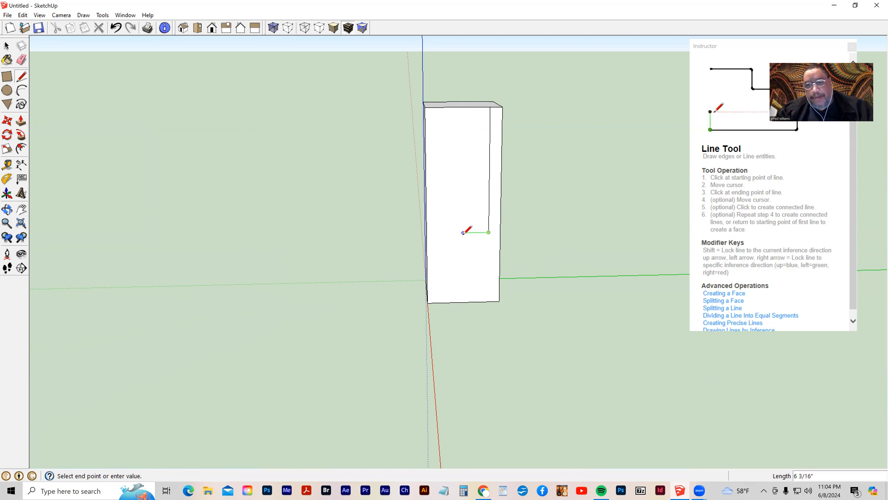
pyautogui.click(427, 233)
# Step: Push the outlined upper area through the full width of the block to form the seat and backrest
pyautogui.moveTo(219, 313); pyautogui.dragTo(267, 250, button='middle')
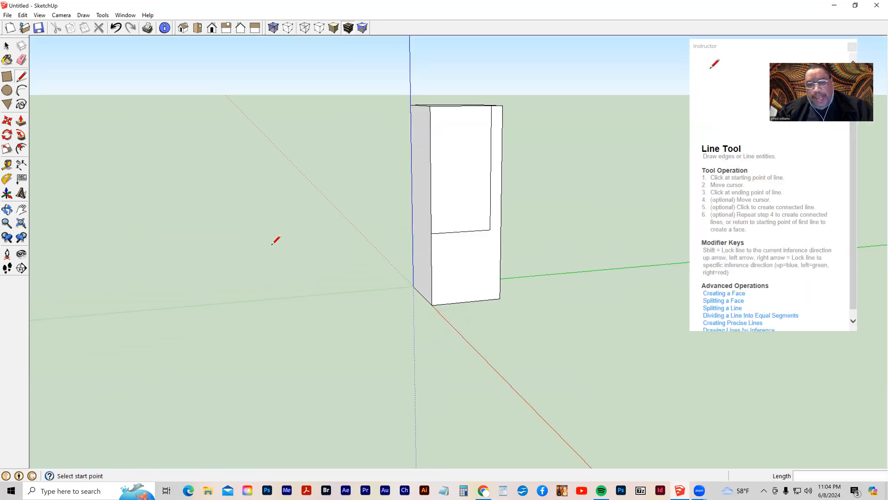
pyautogui.moveTo(646, 293); pyautogui.dragTo(587, 359, button='middle')
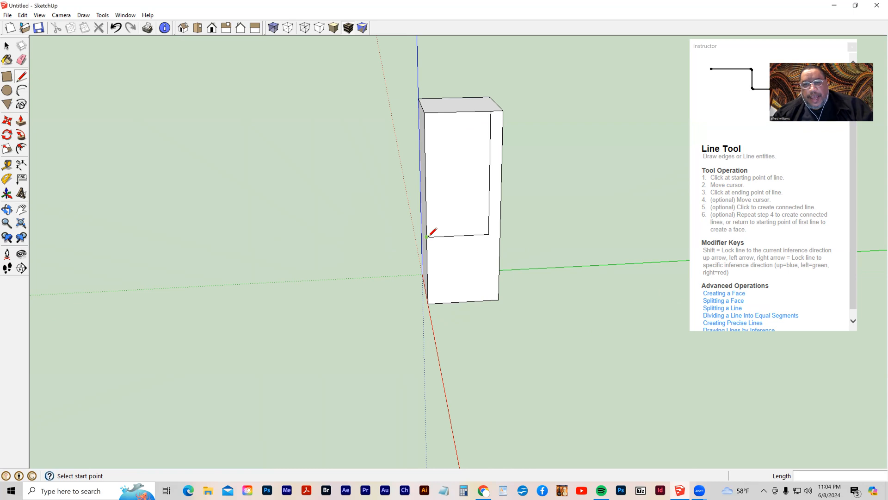
pyautogui.click(21, 123)
pyautogui.moveTo(214, 292); pyautogui.dragTo(262, 297, button='middle')
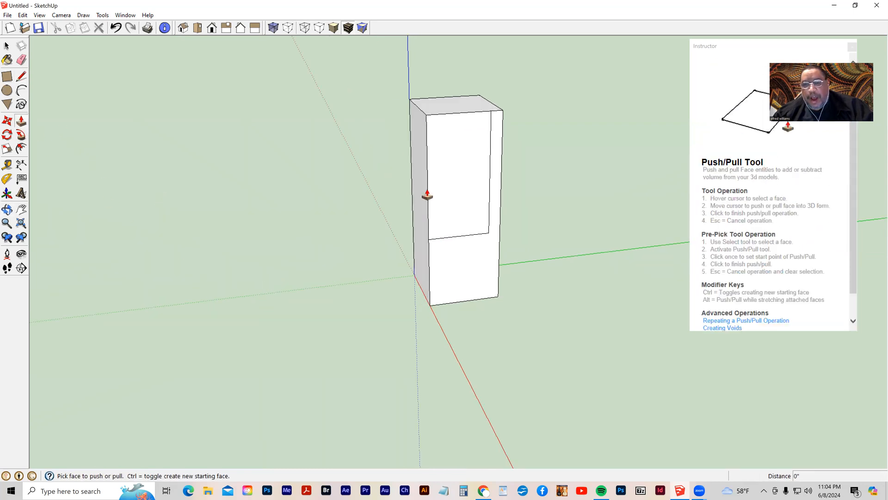
pyautogui.click(454, 212)
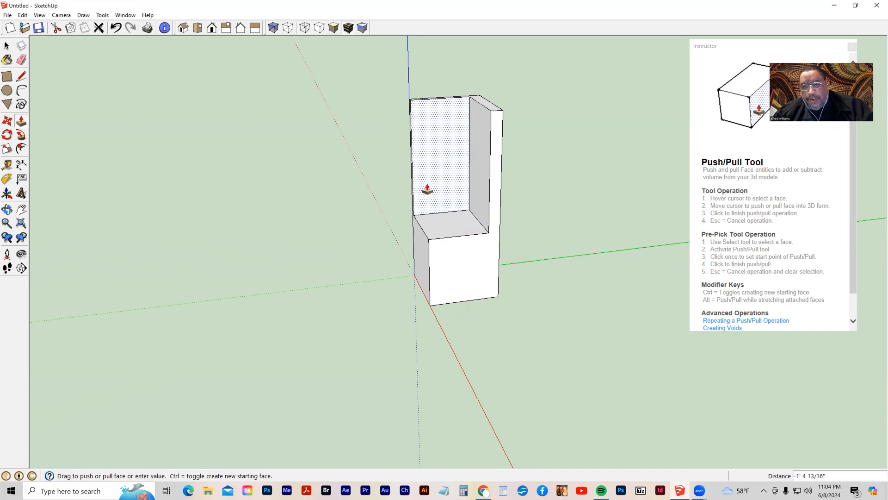
pyautogui.click(414, 178)
# Step: Draw lines outlining a leg opening about 1' 3" tall on the chair's side face, its rear edge aligned with the backrest's front
pyautogui.moveTo(525, 318); pyautogui.dragTo(444, 244, button='middle')
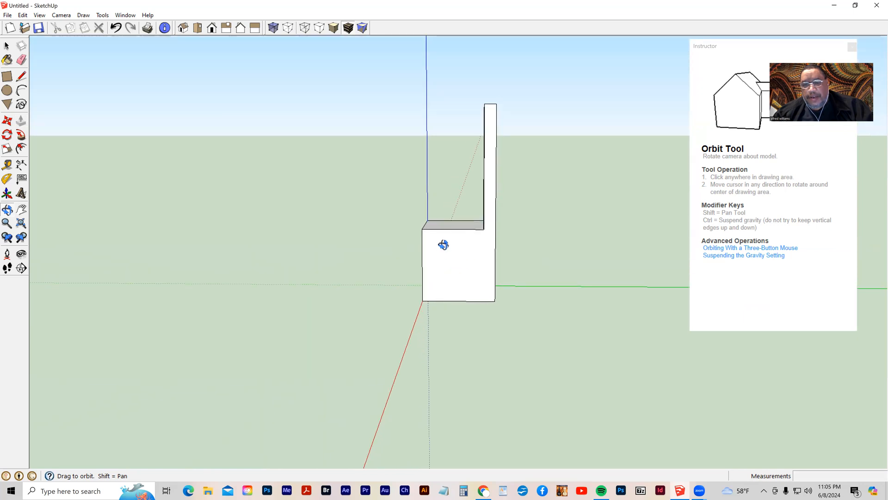
pyautogui.press('p')
pyautogui.click(19, 79)
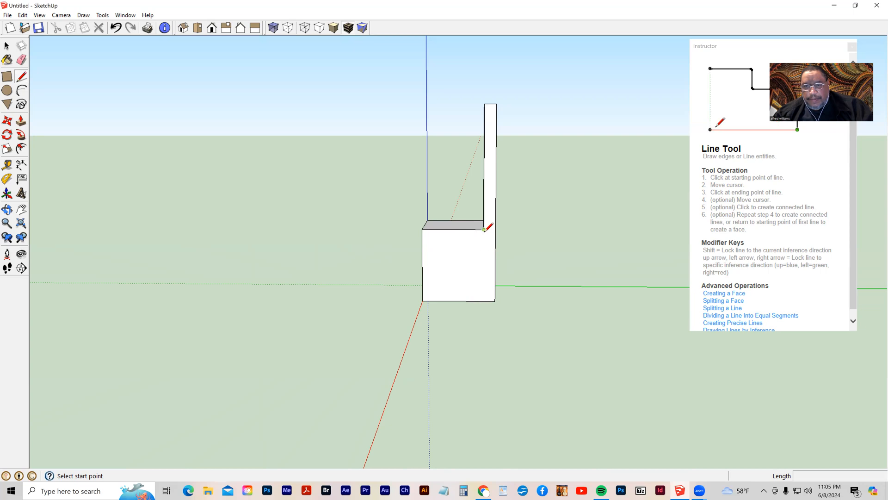
pyautogui.scroll(3, 485, 229)
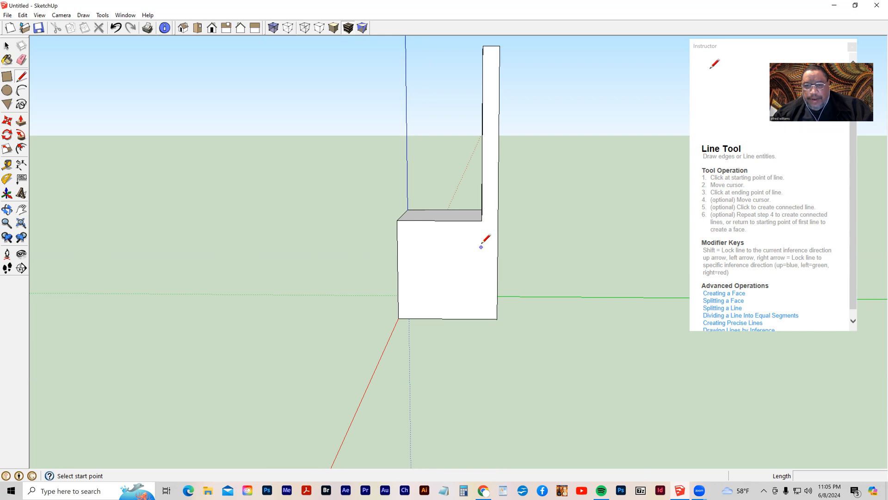
pyautogui.click(481, 220)
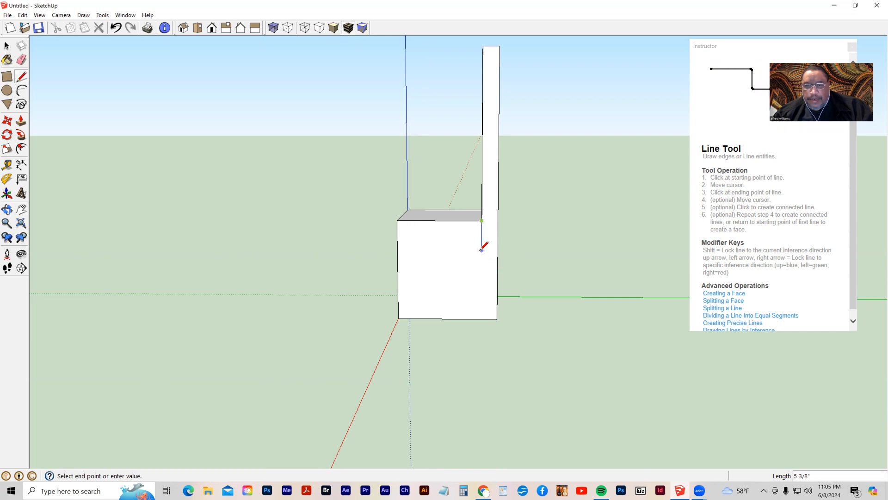
pyautogui.press('Escape')
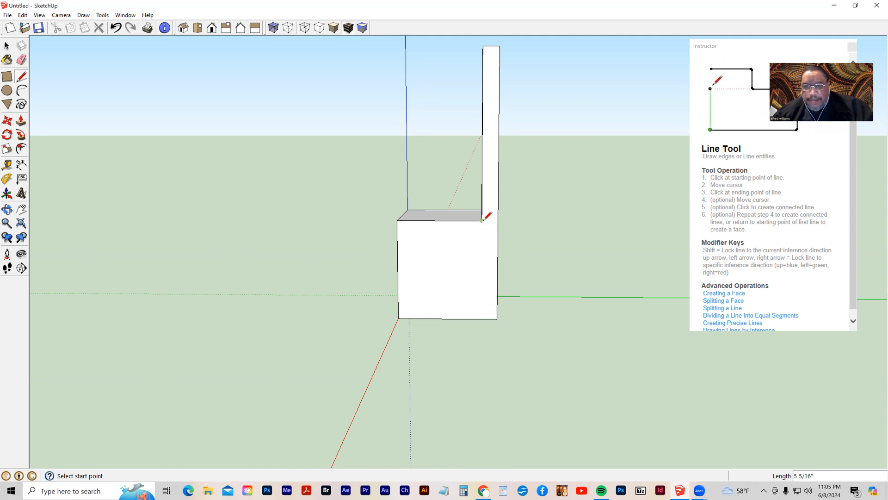
pyautogui.click(482, 319)
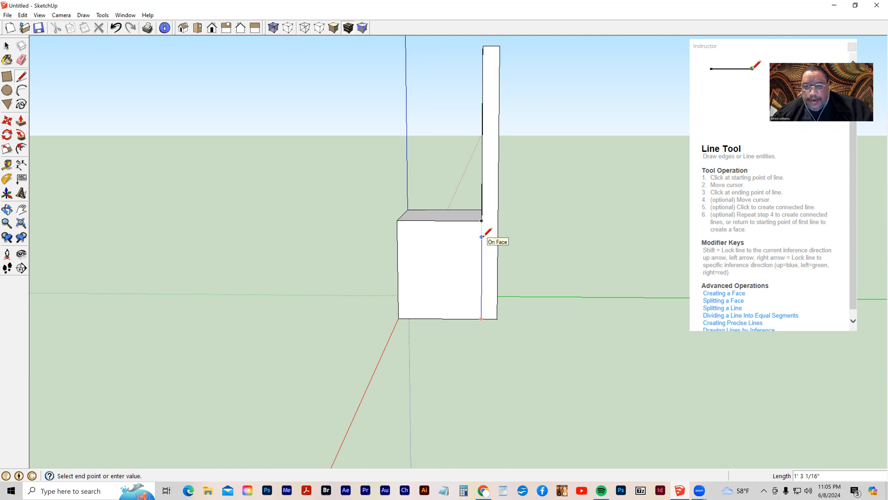
pyautogui.click(408, 237)
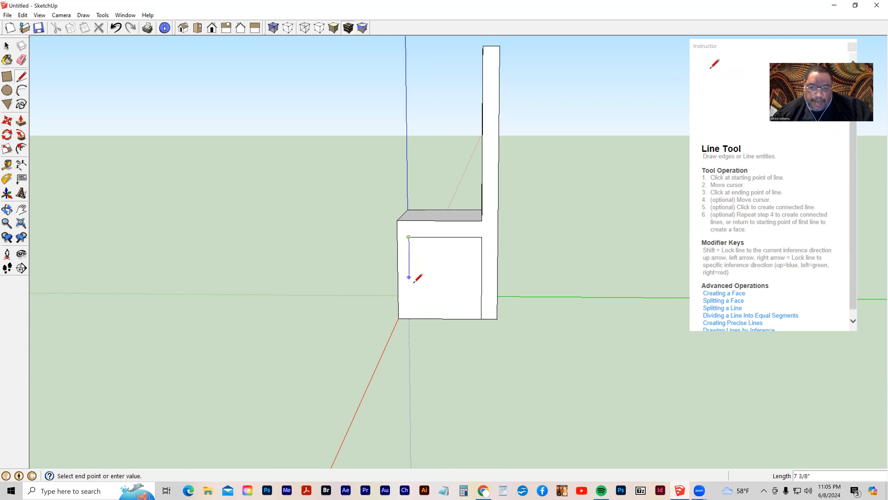
# Step: Push the outlined leg opening 1' 6" through the chair base to cut it out
pyautogui.moveTo(314, 308); pyautogui.dragTo(327, 250, button='middle')
pyautogui.moveTo(492, 353); pyautogui.dragTo(468, 262, button='middle')
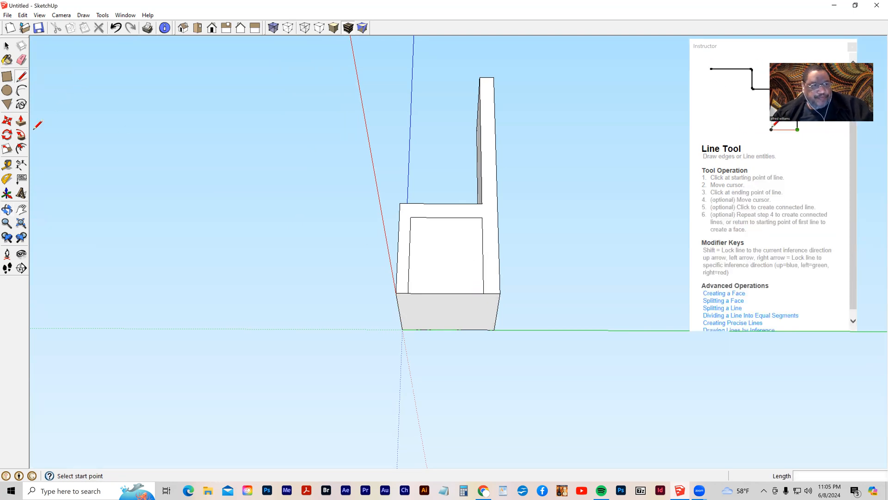
pyautogui.click(21, 121)
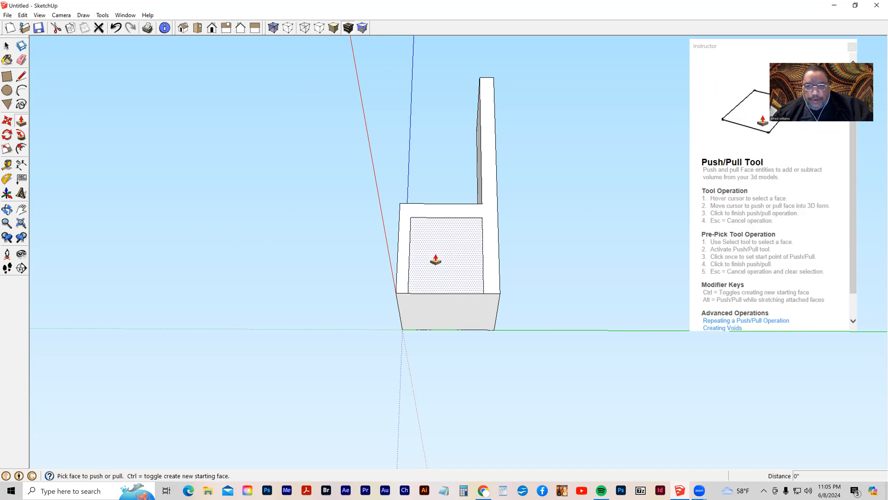
pyautogui.moveTo(436, 259); pyautogui.dragTo(435, 322)
# Step: Push the seat's underside up to thin the seat, and pull the front leg's inner face out about 11/16"
pyautogui.moveTo(293, 251); pyautogui.dragTo(535, 360, button='middle')
pyautogui.moveTo(550, 222); pyautogui.dragTo(399, 143, button='middle')
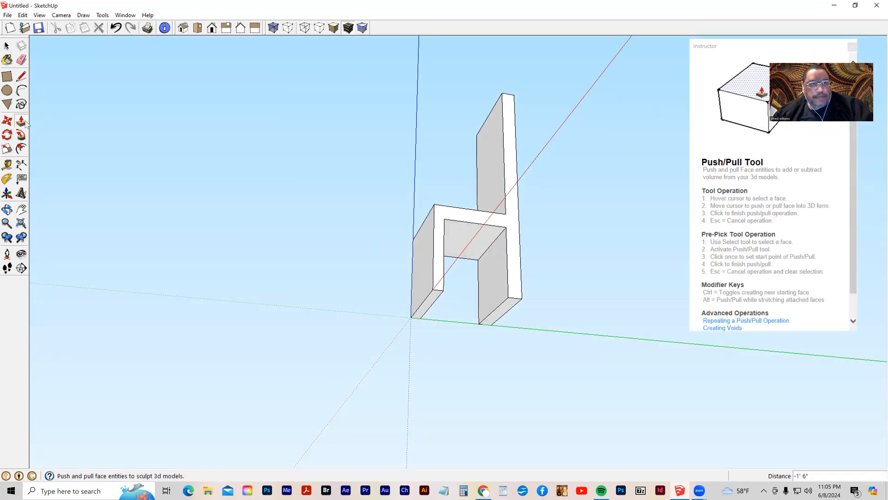
pyautogui.click(471, 244)
pyautogui.click(525, 252)
pyautogui.moveTo(525, 252); pyautogui.dragTo(449, 314, button='middle')
pyautogui.click(437, 289)
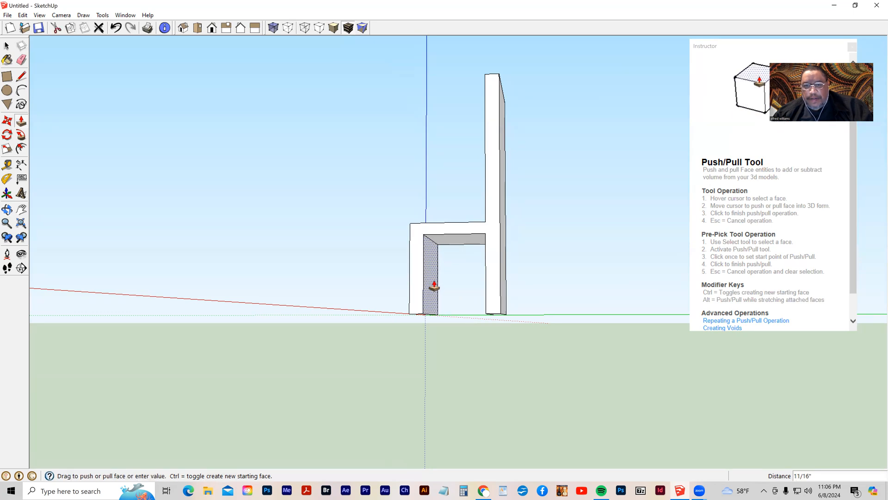
pyautogui.click(434, 287)
# Step: Draw a rectangle for the leg opening, about 11 15/16" by 1' 3 1/8", on the chair's front face, rising from its bottom edge
pyautogui.moveTo(351, 273); pyautogui.dragTo(435, 299, button='middle')
pyautogui.moveTo(351, 294); pyautogui.dragTo(557, 317, button='middle')
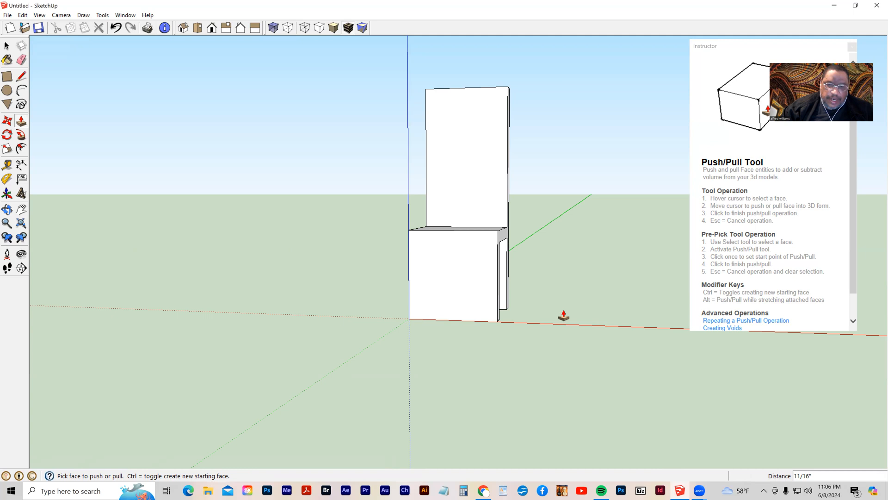
pyautogui.click(7, 77)
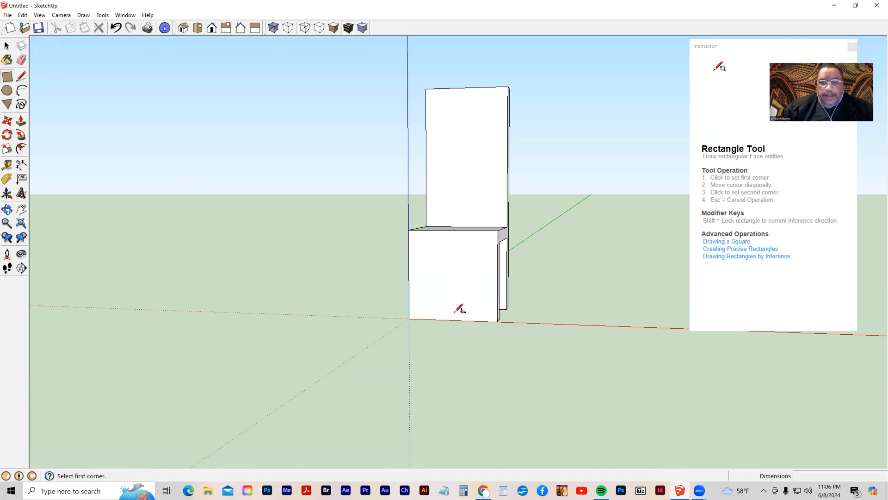
pyautogui.click(424, 319)
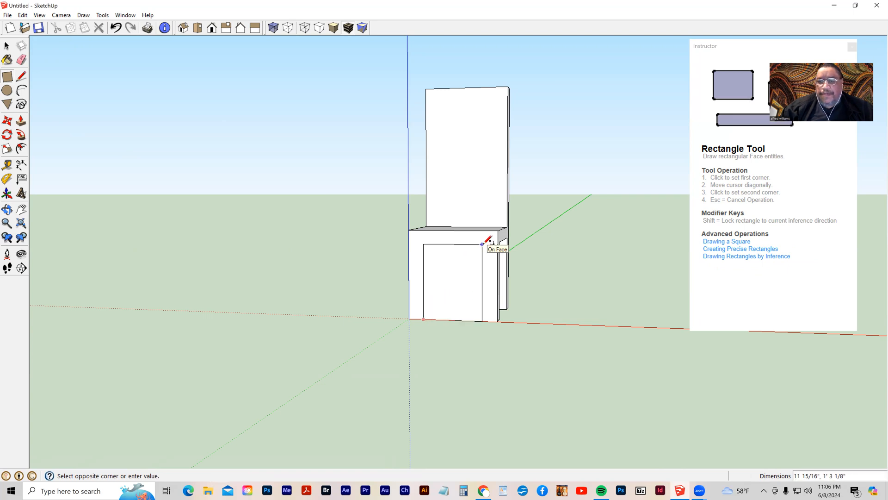
pyautogui.click(482, 244)
# Step: Push the front rectangle about 2 3/4" through the front panel to separate the two front legs
pyautogui.moveTo(520, 337); pyautogui.dragTo(422, 254, button='middle')
pyautogui.click(20, 121)
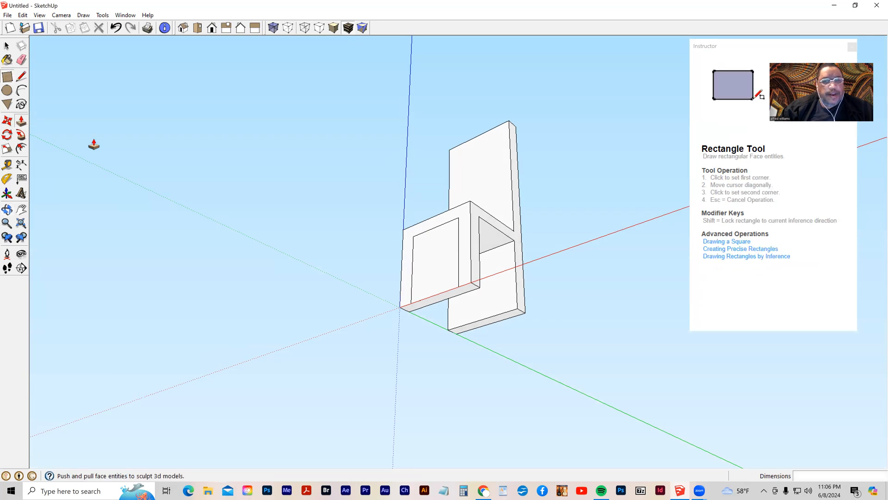
pyautogui.click(424, 285)
pyautogui.click(565, 367)
# Step: Draw a leg opening rectangle about 1' 2 1/2" tall on the chair's back face, rising from its bottom edge
pyautogui.moveTo(565, 367); pyautogui.dragTo(351, 409, button='middle')
pyautogui.moveTo(479, 354); pyautogui.dragTo(351, 394, button='middle')
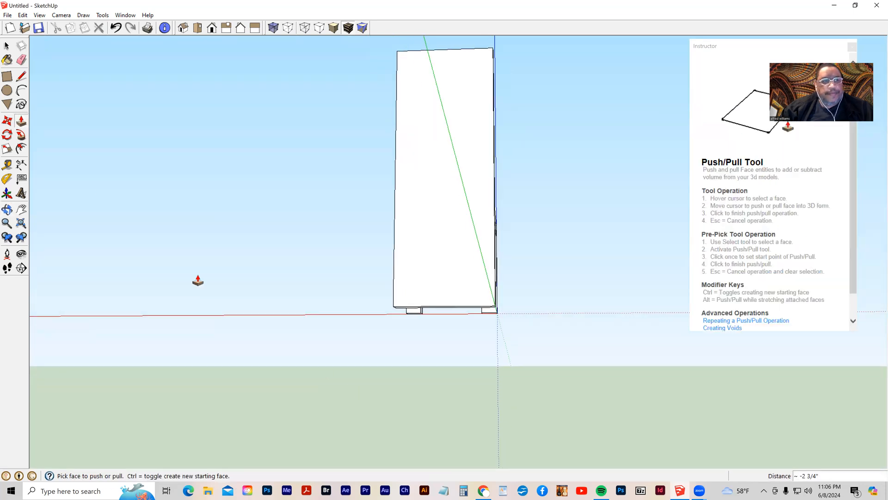
pyautogui.click(16, 121)
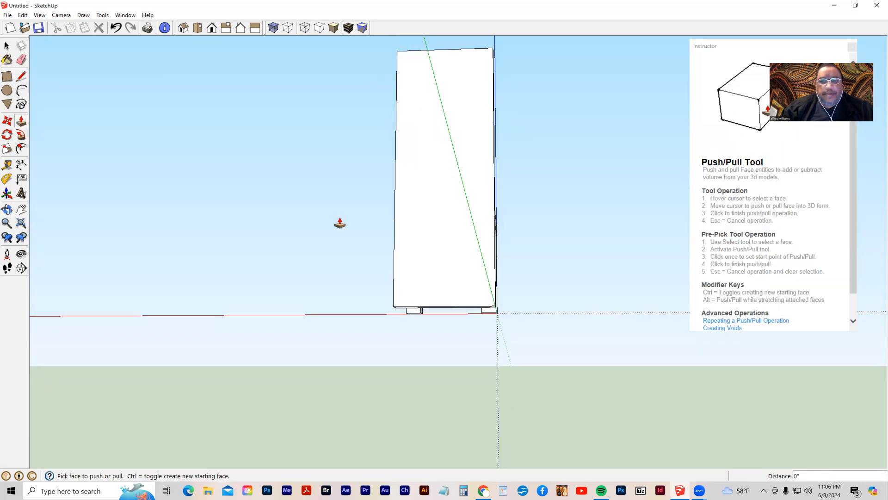
pyautogui.click(8, 78)
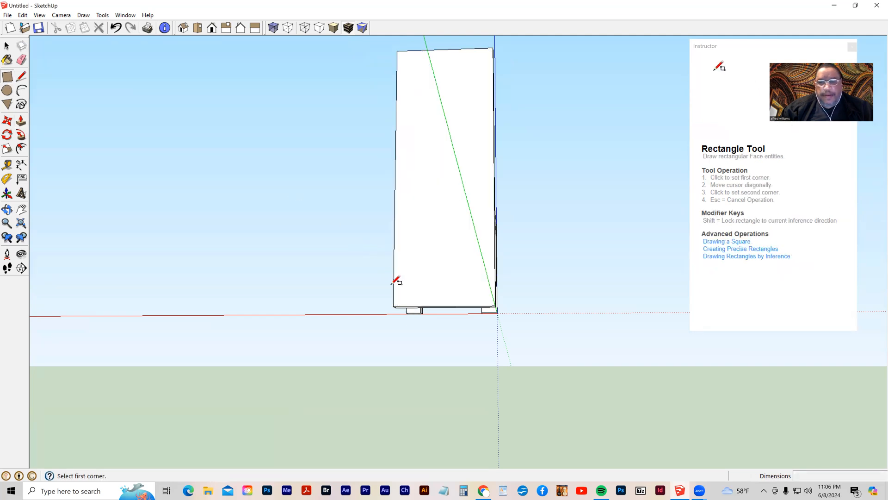
pyautogui.click(409, 306)
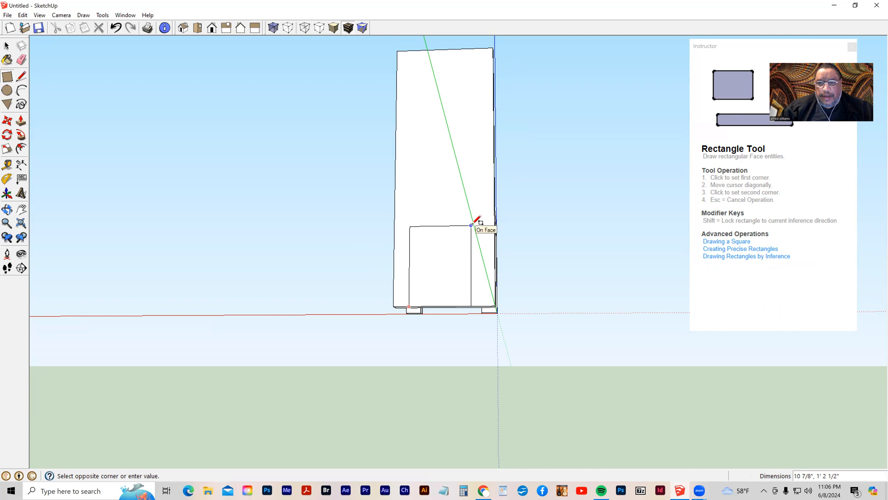
pyautogui.click(479, 226)
# Step: Push the rear rectangle about 2 7/8" through the back panel to separate the two rear legs
pyautogui.moveTo(319, 261); pyautogui.dragTo(608, 193, button='middle')
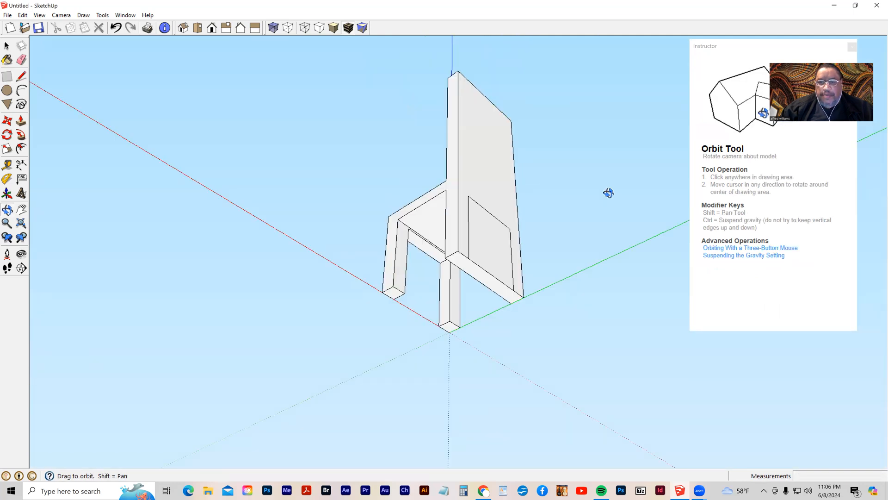
pyautogui.click(20, 121)
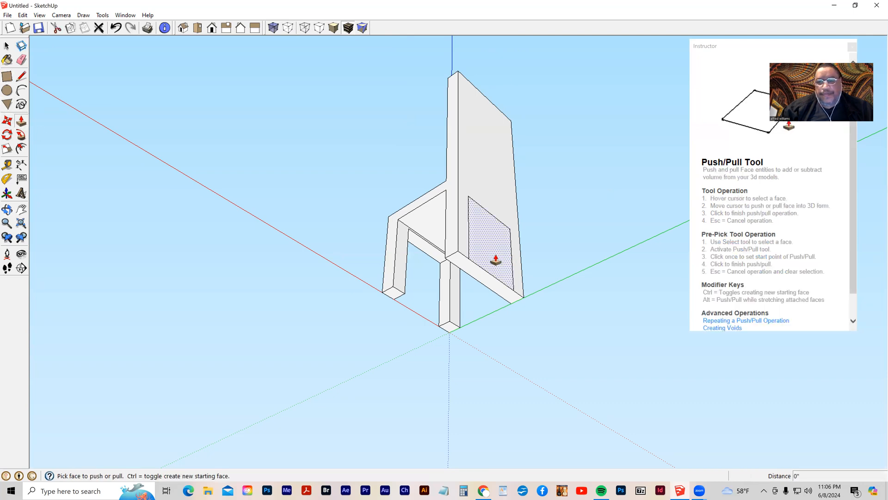
pyautogui.click(494, 259)
pyautogui.click(458, 279)
# Step: Move the left rear leg's inner side face about 9/16" outward to narrow the leg
pyautogui.moveTo(288, 348); pyautogui.dragTo(512, 433, button='middle')
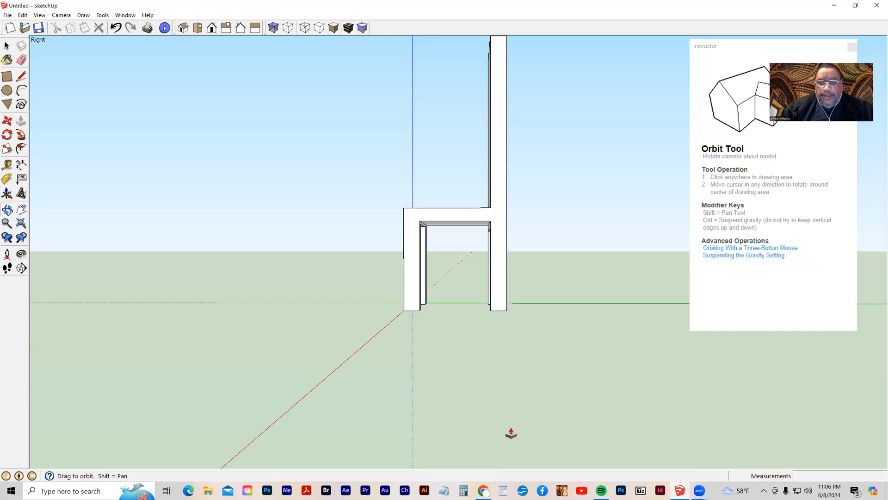
pyautogui.moveTo(543, 357); pyautogui.dragTo(644, 299, button='middle')
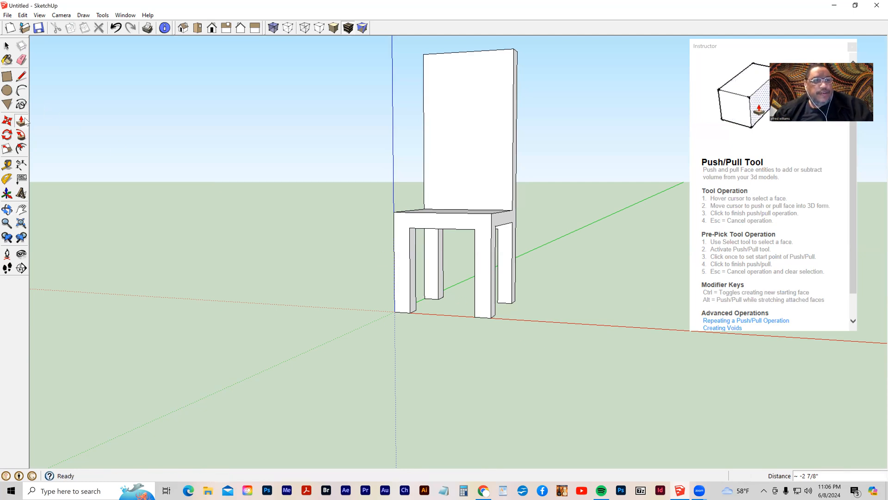
pyautogui.click(6, 46)
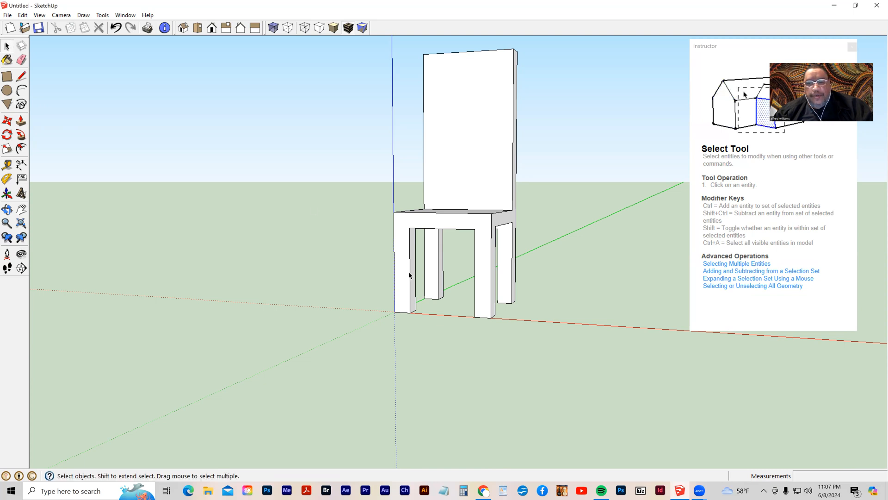
pyautogui.click(442, 293)
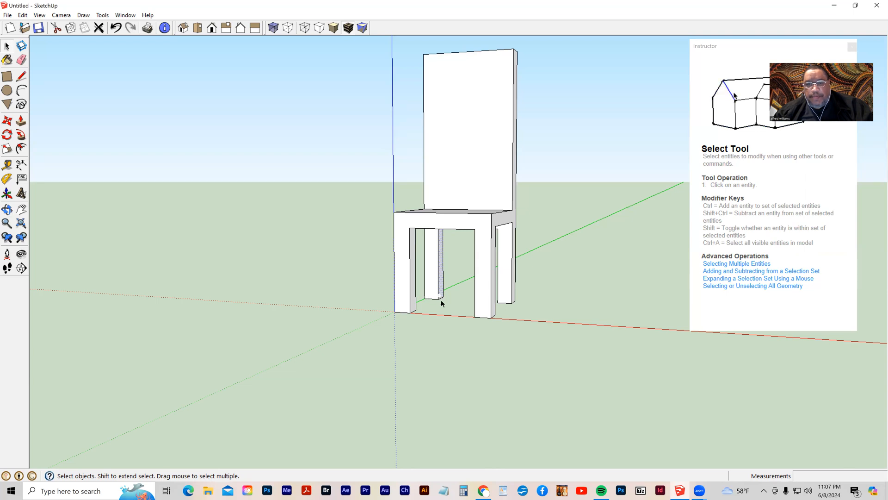
pyautogui.click(441, 276)
pyautogui.click(7, 121)
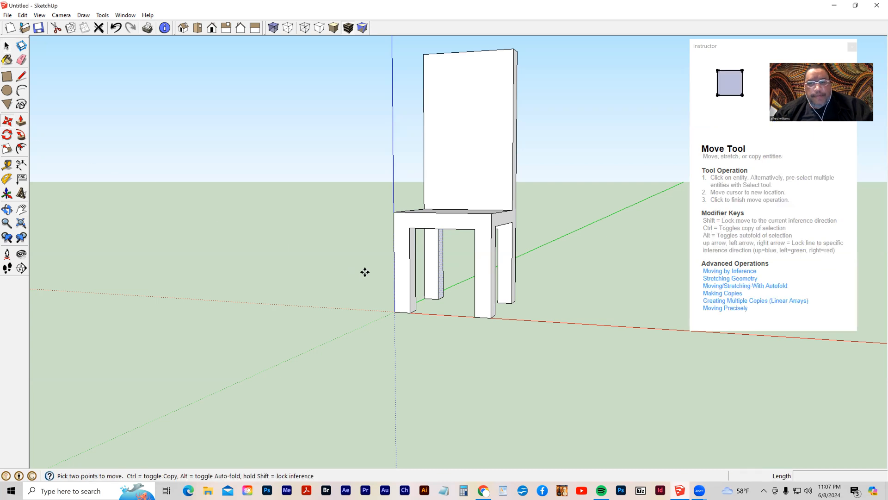
pyautogui.click(442, 295)
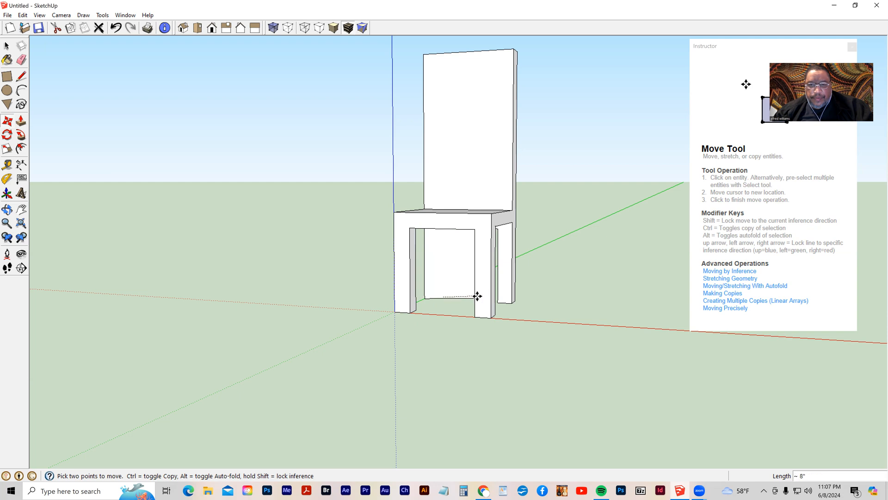
pyautogui.click(440, 300)
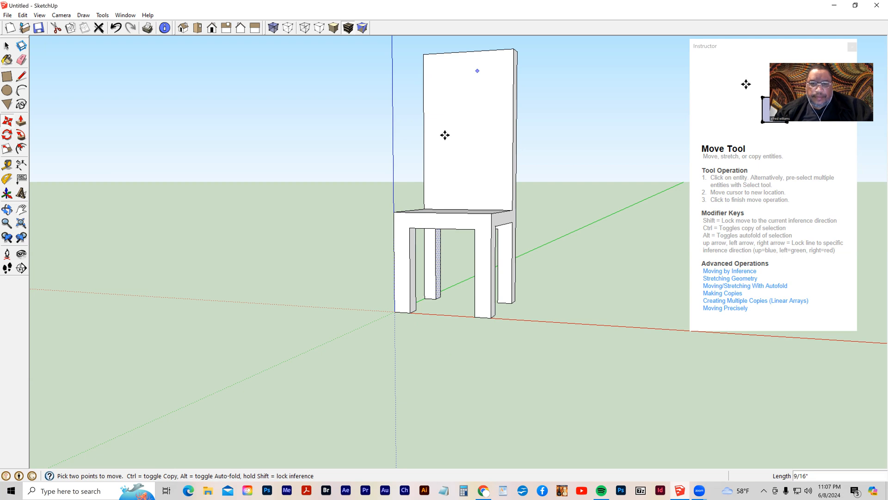
# Step: Pull the left rear leg's inner side face back out about 5/8", using the left front leg's edge as reference
pyautogui.click(21, 122)
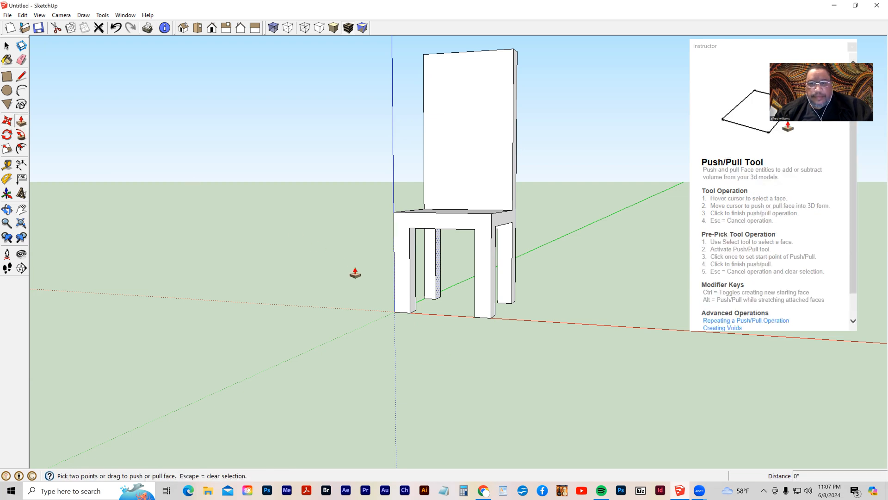
pyautogui.click(434, 296)
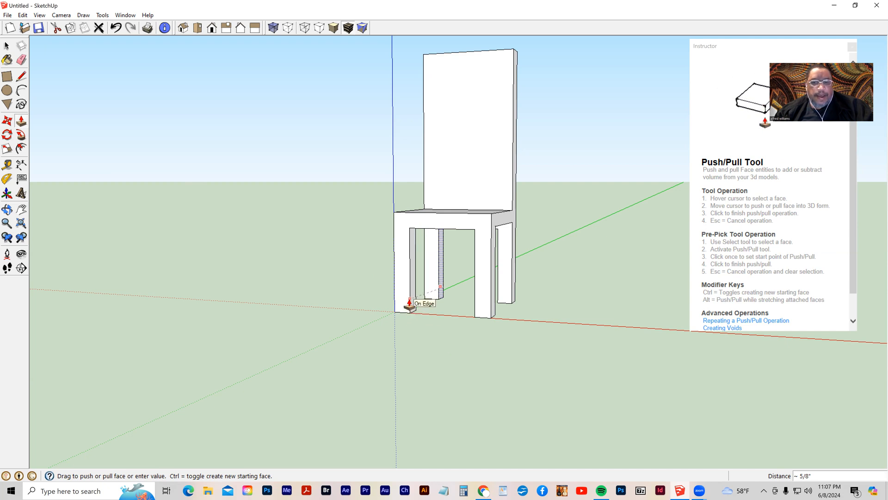
pyautogui.click(410, 303)
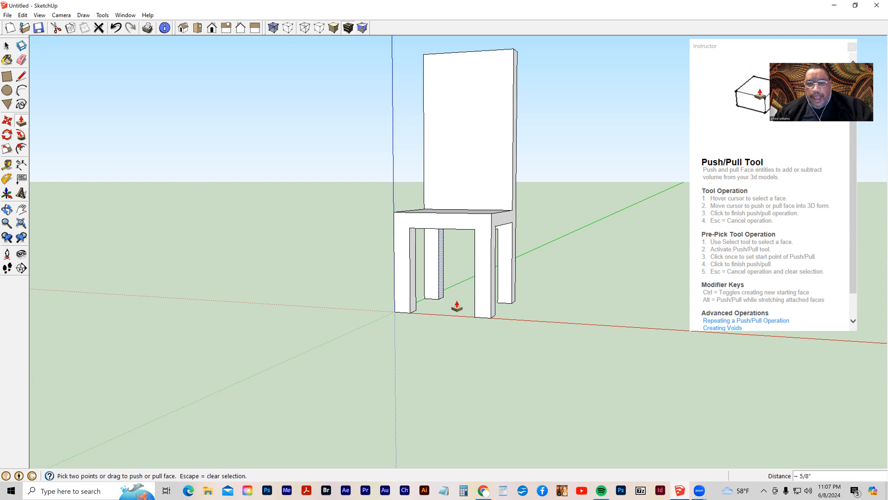
# Step: Push/Pull the right rear leg's inner side face about 1/8", using the right front leg as reference
pyautogui.moveTo(463, 315); pyautogui.dragTo(543, 312, button='middle')
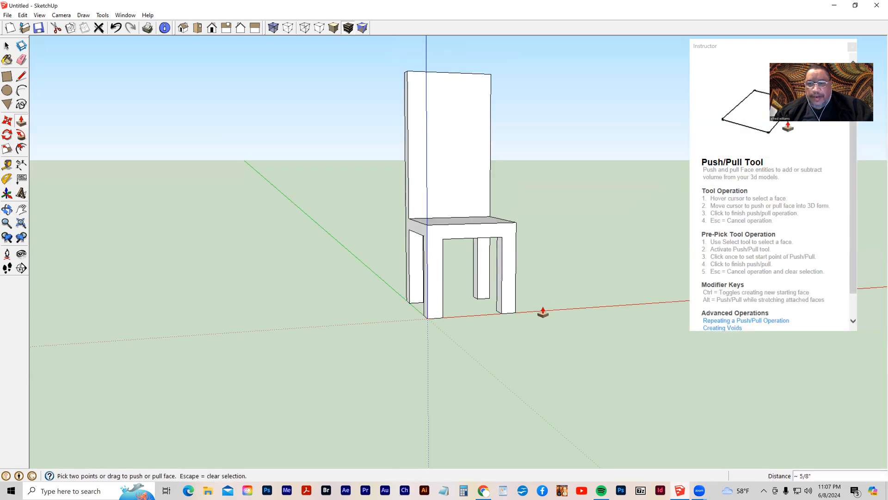
pyautogui.click(476, 283)
pyautogui.press('space')
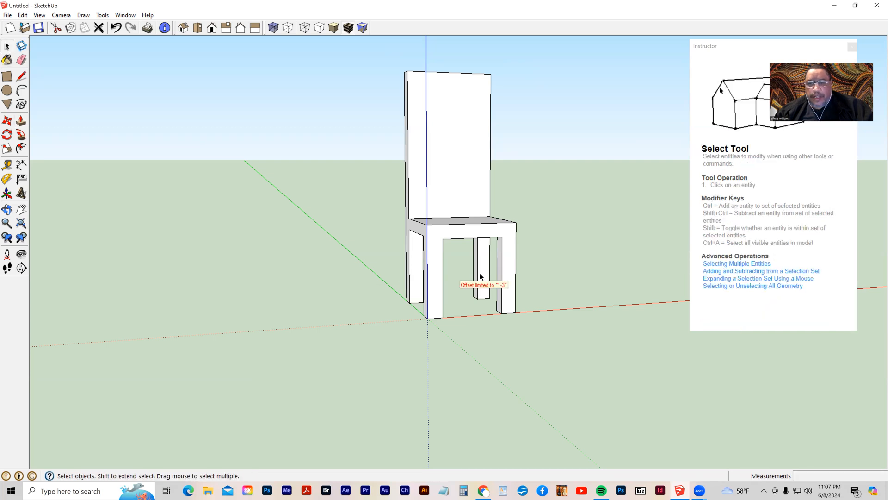
pyautogui.click(21, 120)
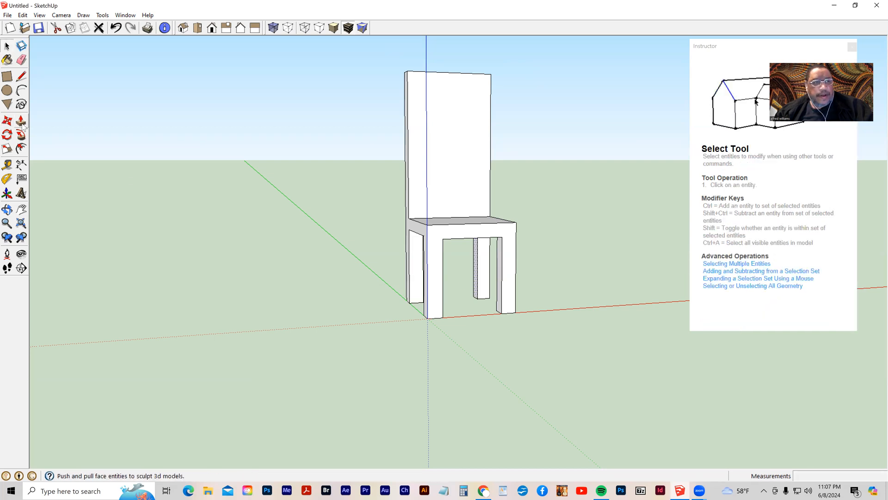
pyautogui.click(476, 295)
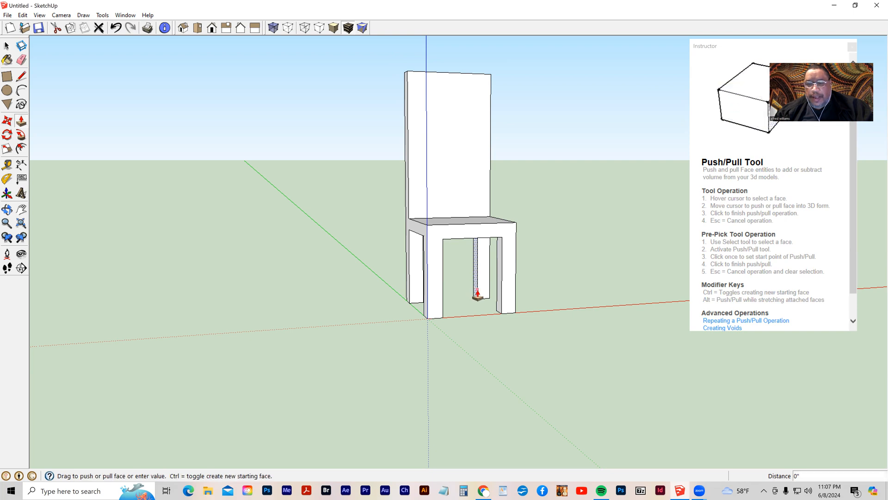
pyautogui.click(502, 301)
# Step: Examine the alignment of the front and rear legs from several angles
pyautogui.moveTo(500, 302); pyautogui.dragTo(287, 299, button='middle')
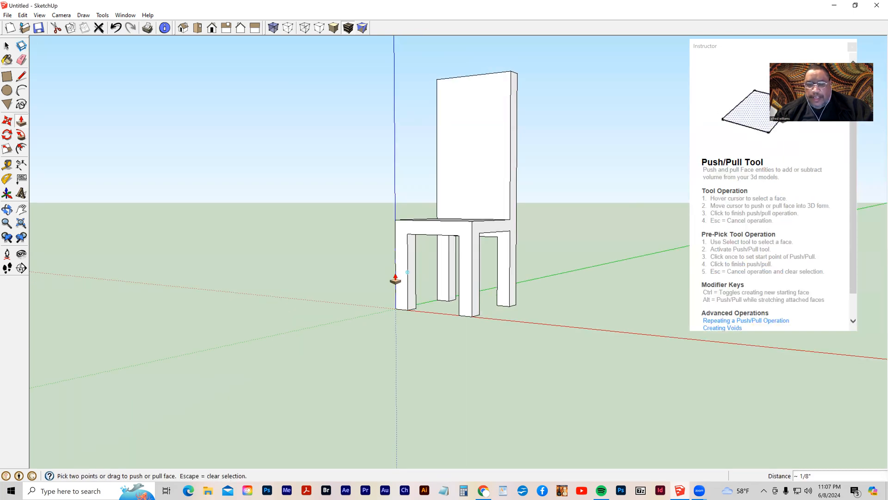
pyautogui.moveTo(404, 278); pyautogui.dragTo(402, 353, button='middle')
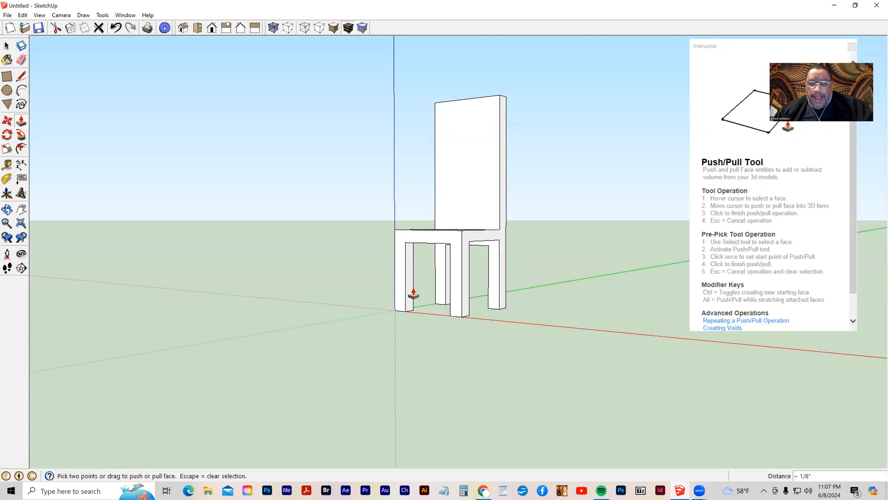
pyautogui.moveTo(435, 323)
pyautogui.mouseDown(button='middle')
pyautogui.moveTo(535, 335)
pyautogui.moveTo(448, 332)
pyautogui.mouseUp(button='middle')
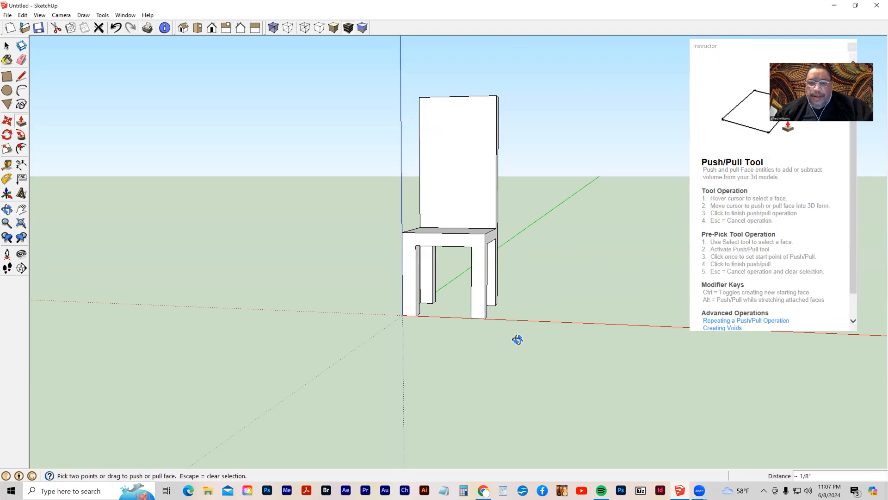
pyautogui.moveTo(518, 339); pyautogui.dragTo(524, 303, button='middle')
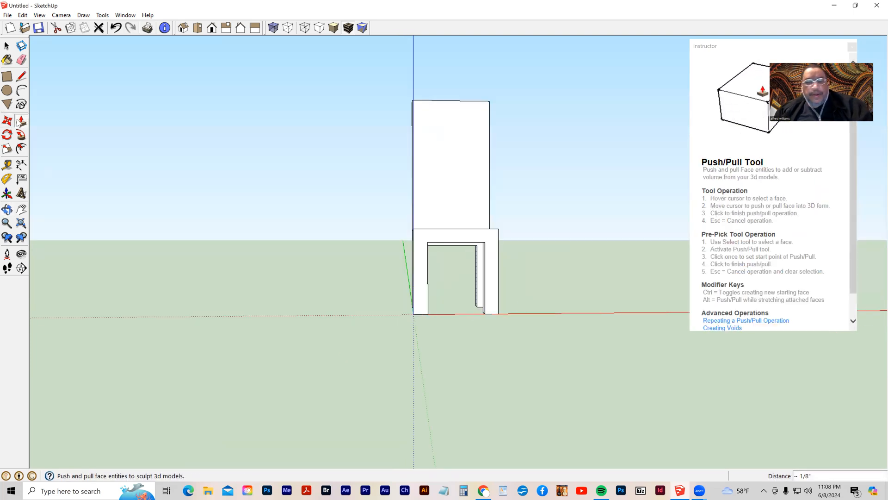
pyautogui.moveTo(492, 319); pyautogui.dragTo(488, 296, button='middle')
pyautogui.moveTo(456, 341); pyautogui.dragTo(576, 311, button='middle')
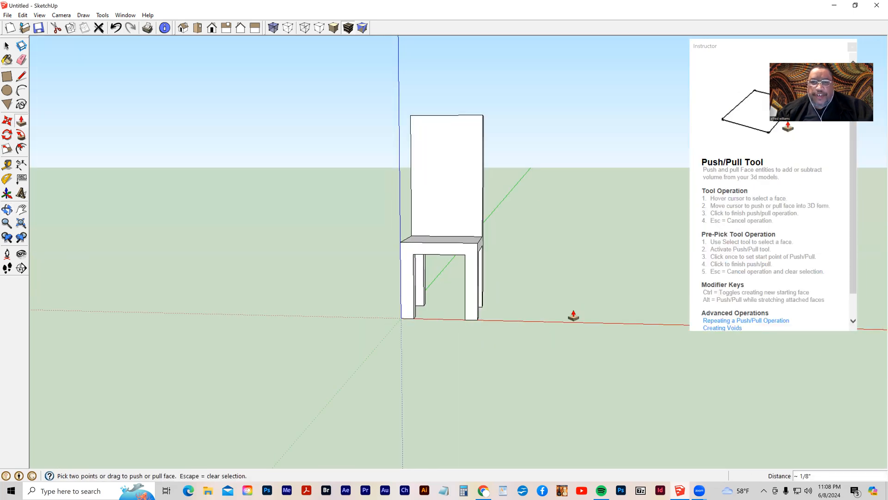
pyautogui.moveTo(348, 237); pyautogui.dragTo(381, 251, button='middle')
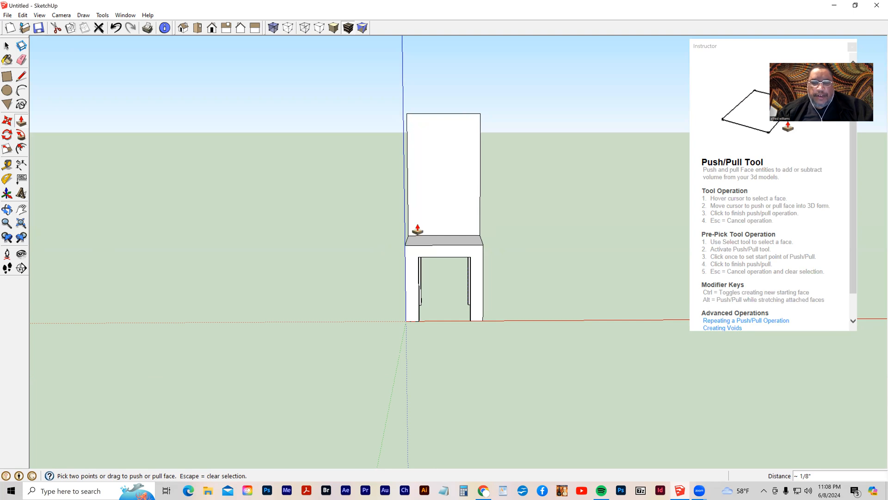
# Step: Draw an arc across the backrest's front face from side edge to side edge, bulging about 5 11/16" toward the top edge
pyautogui.moveTo(415, 213); pyautogui.dragTo(426, 144, button='middle')
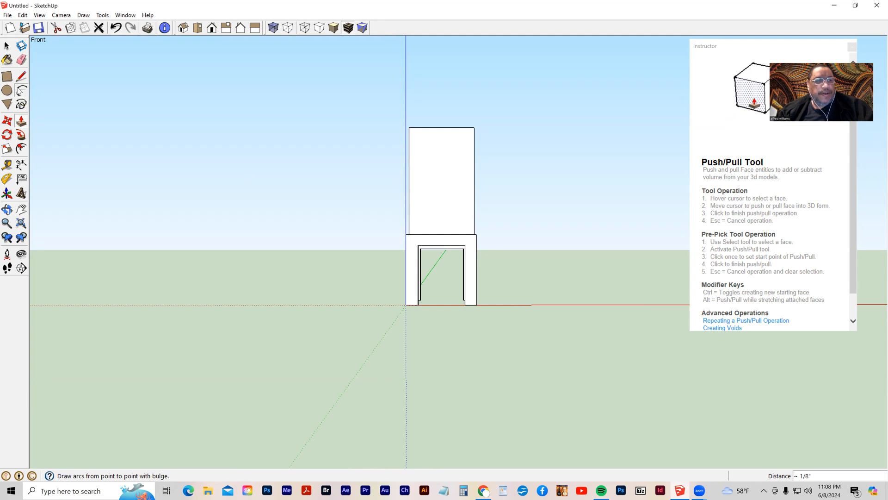
pyautogui.click(22, 90)
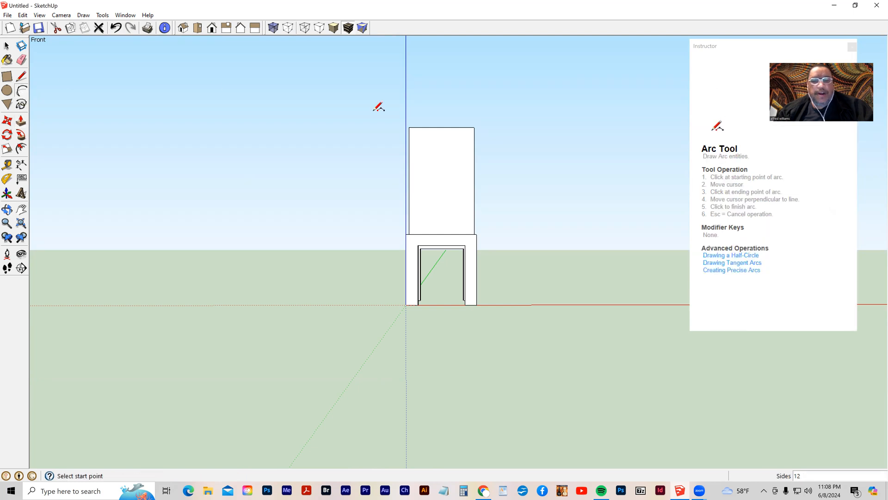
pyautogui.click(409, 151)
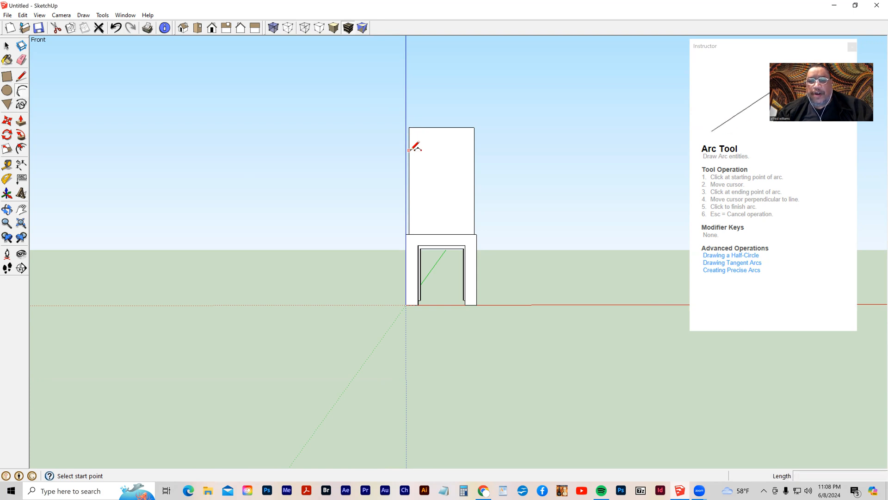
pyautogui.click(475, 150)
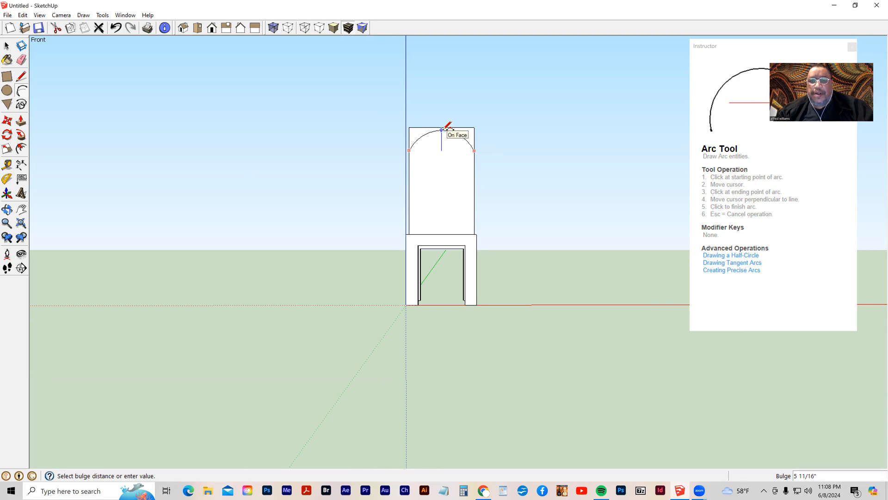
pyautogui.click(448, 128)
pyautogui.moveTo(500, 206); pyautogui.dragTo(351, 223, button='middle')
pyautogui.click(21, 121)
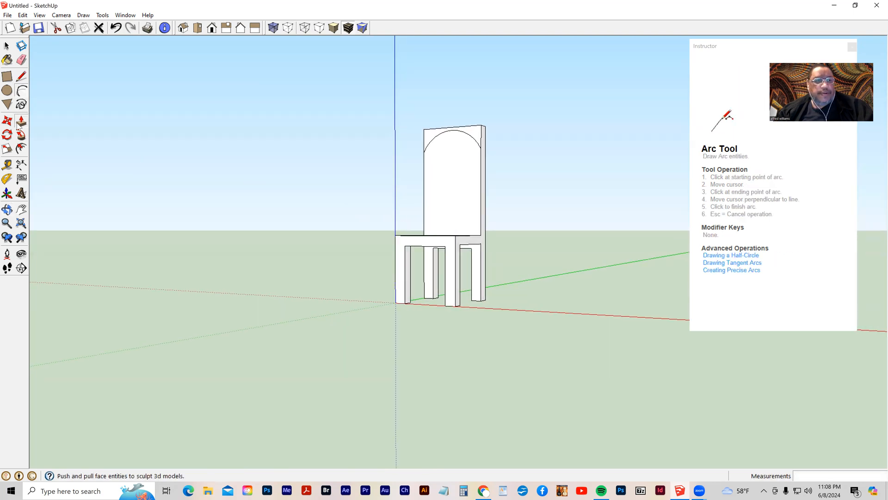
pyautogui.click(473, 131)
pyautogui.click(408, 143)
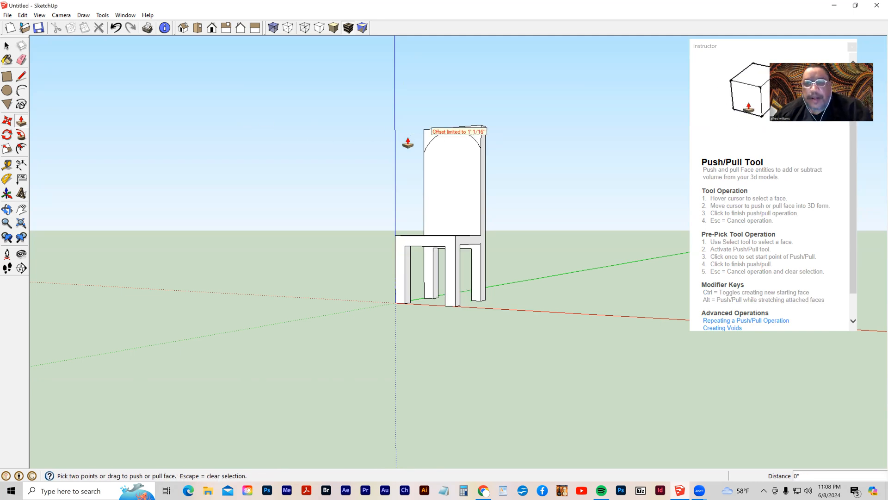
# Step: Push the corner face above the backrest's arc back about 2 7/8" through the full thickness to cut the arched top
pyautogui.click(6, 46)
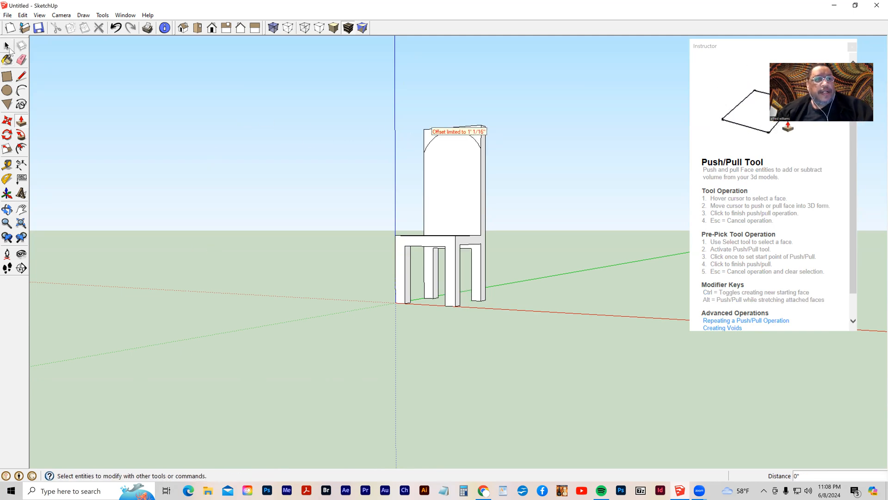
pyautogui.click(475, 135)
pyautogui.click(20, 121)
pyautogui.click(476, 131)
pyautogui.click(555, 142)
pyautogui.moveTo(332, 158); pyautogui.dragTo(484, 280, button='middle')
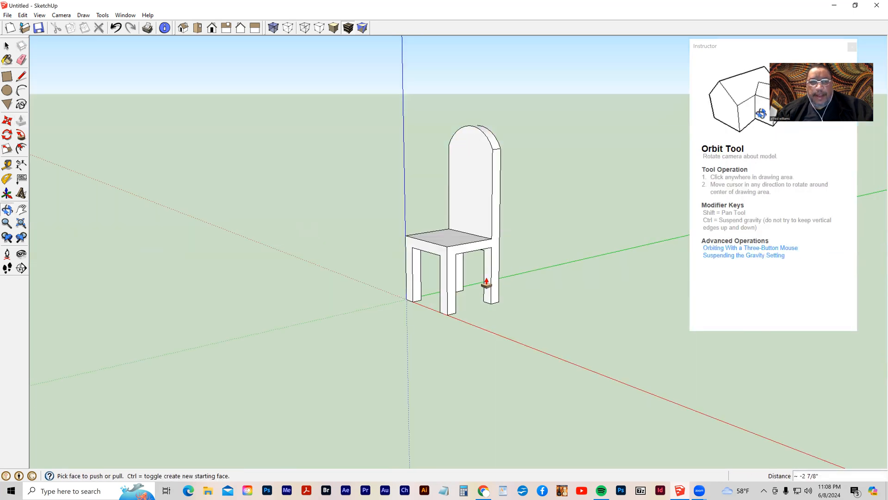
# Step: Save the model in the Documents folder as "simple chair exercise" in SketchUp Models format
pyautogui.click(8, 16)
pyautogui.click(26, 61)
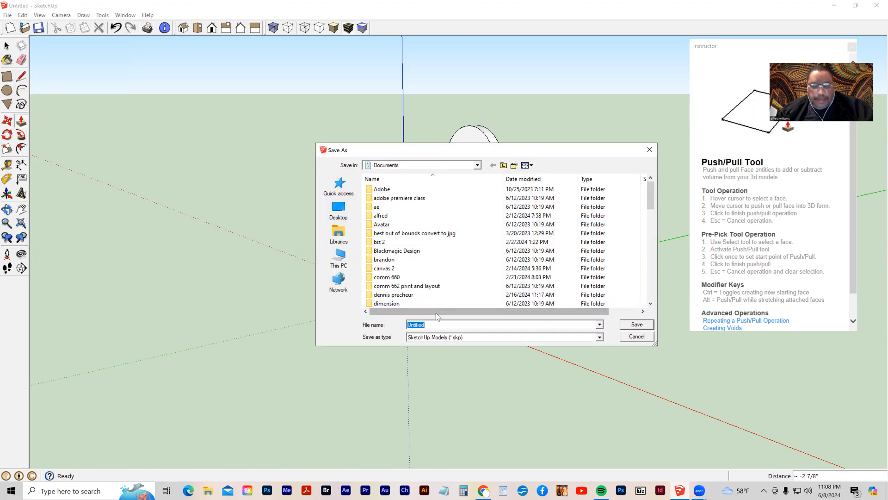
pyautogui.write('simple chair exercise')
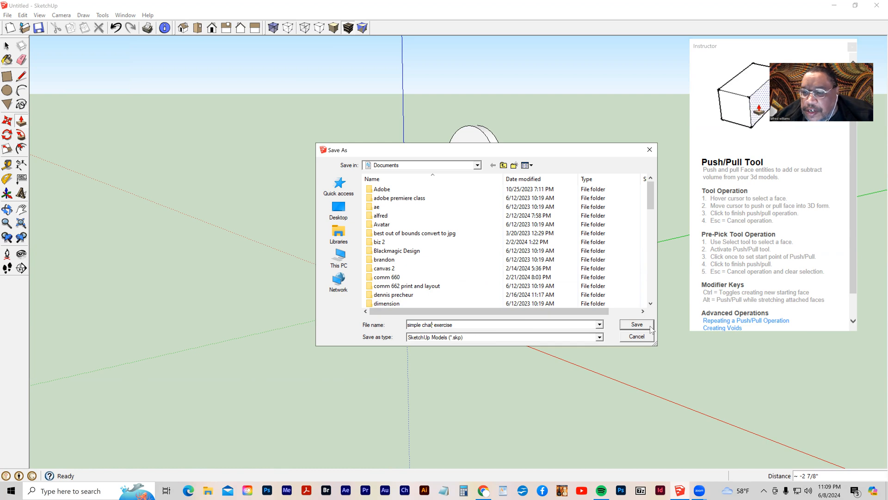
pyautogui.click(639, 325)
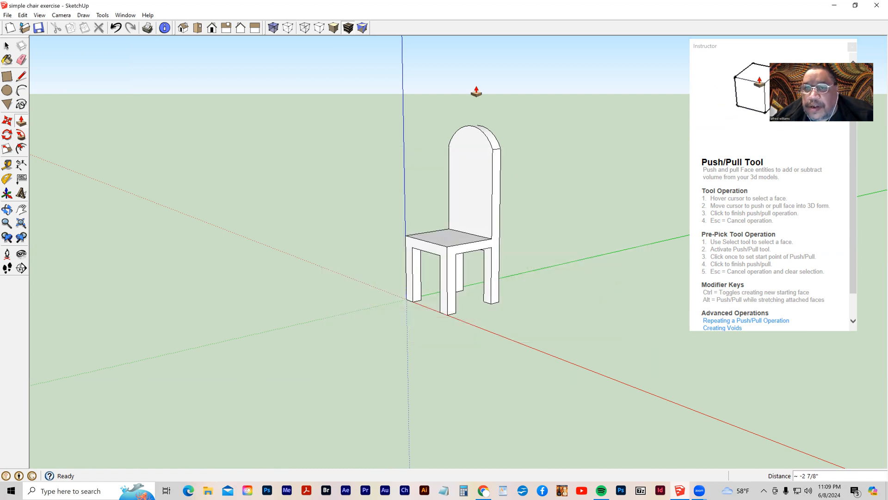